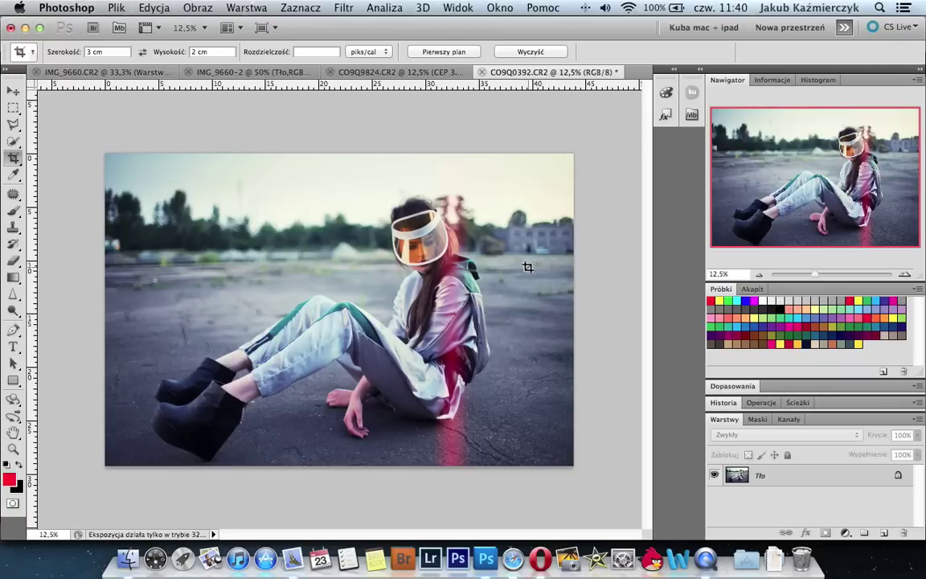
Step: Zoom in twice on the woman, then zoom back out one level
{"action": "key", "text": "z"}
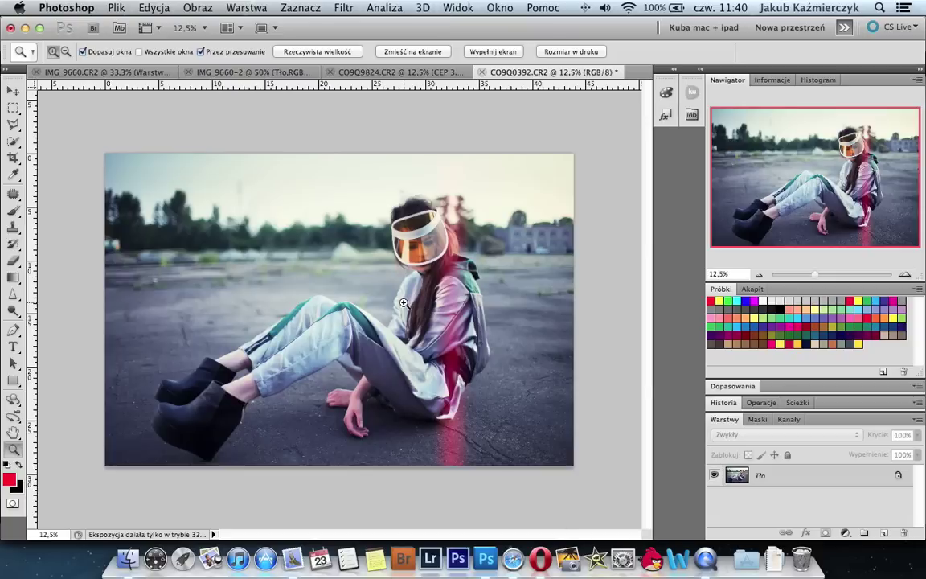
{"action": "left_click", "coordinate": [402, 304]}
{"action": "left_click", "coordinate": [361, 311]}
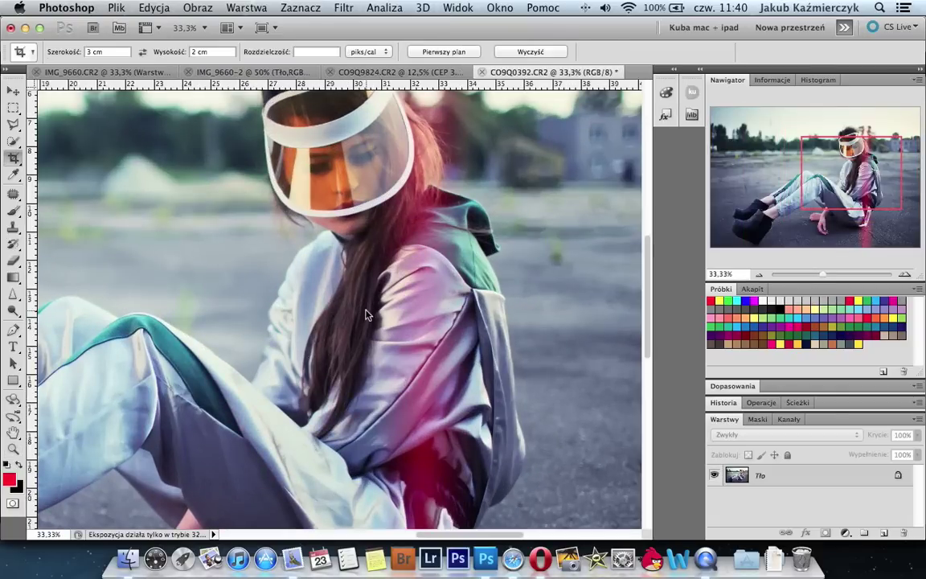
{"action": "key", "text": "alt"}
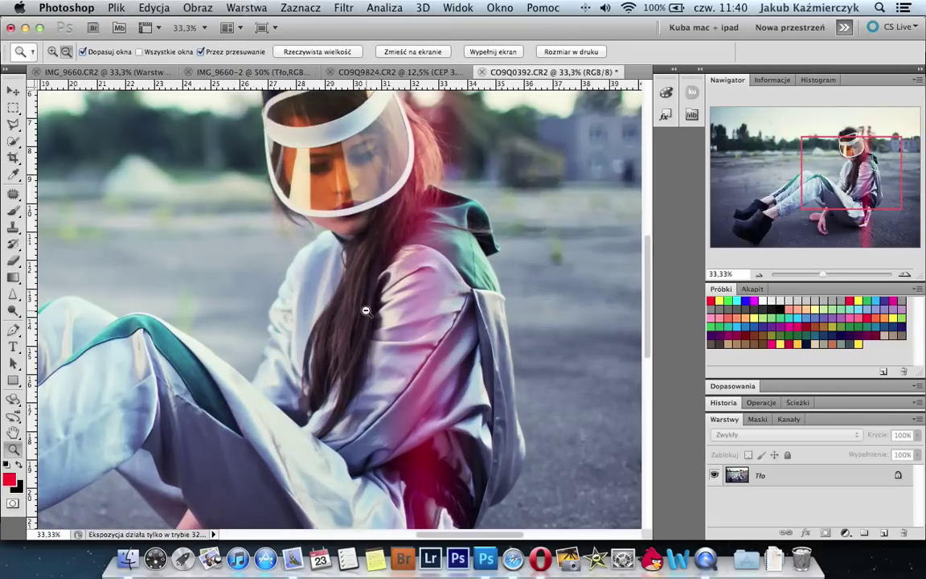
{"action": "left_click", "coordinate": [366, 310], "text": "alt"}
Step: Return to Crop and pan the view to frame the whole photo down to its bottom edge
{"action": "key", "text": "c"}
{"action": "key", "text": "space"}
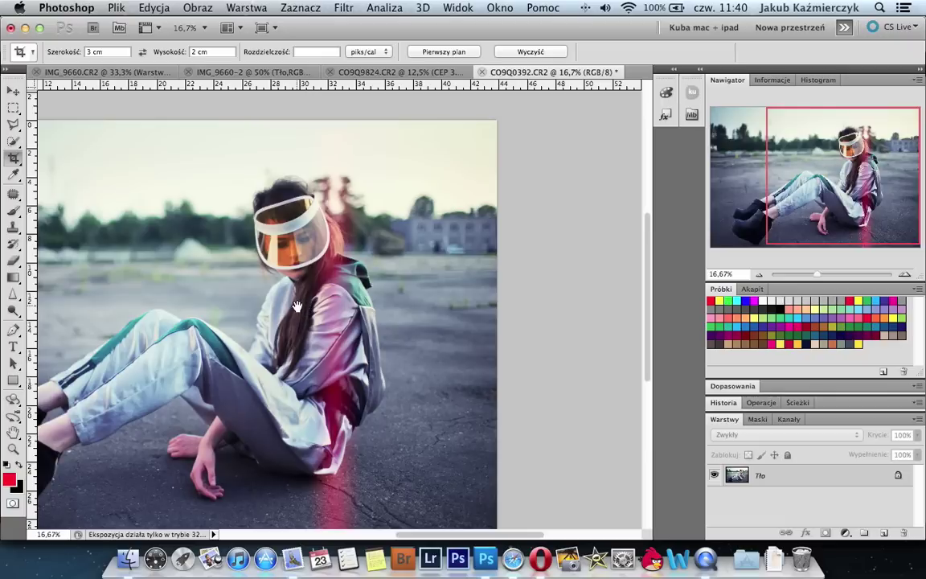
{"action": "left_click_drag", "start_coordinate": [296, 306], "coordinate": [295, 293]}
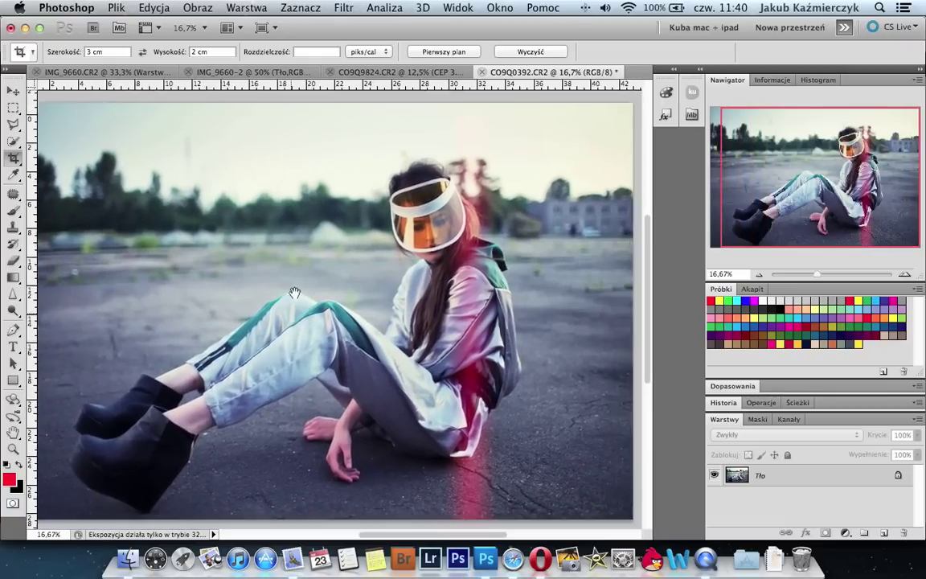
{"action": "left_click_drag", "start_coordinate": [295, 293], "coordinate": [315, 315]}
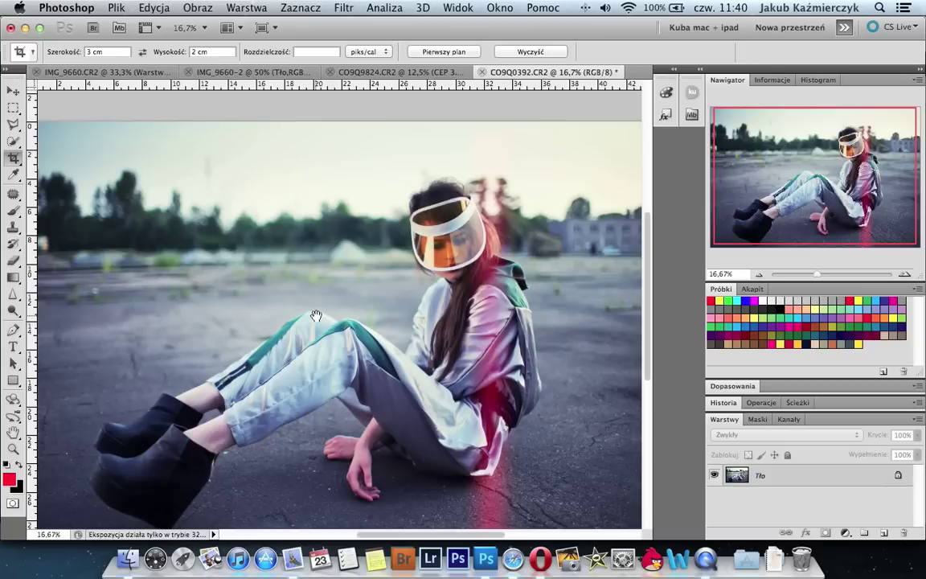
{"action": "left_click_drag", "start_coordinate": [320, 303], "coordinate": [320, 279]}
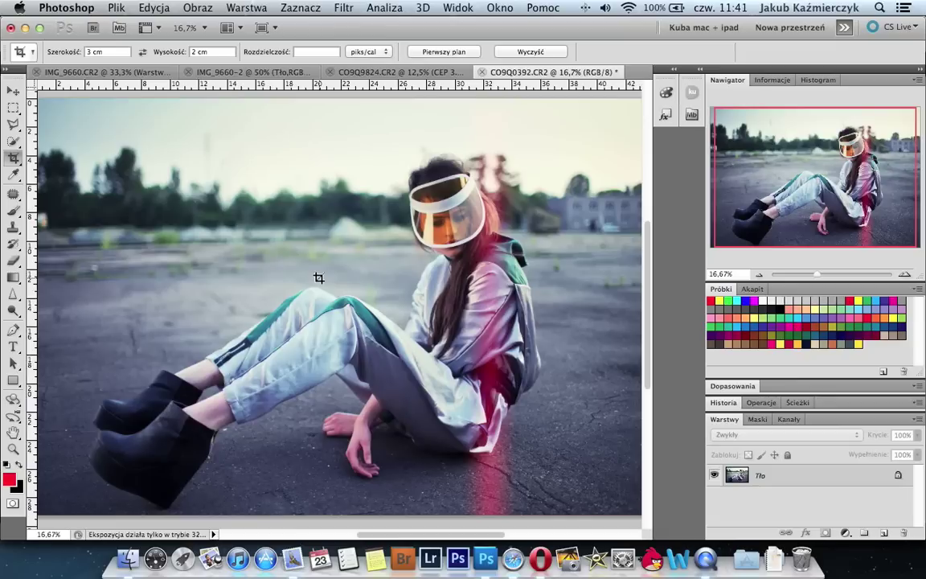
Step: Paint a Quick Mask over the woman's face and head, then convert it into a selection
{"action": "key", "text": "q"}
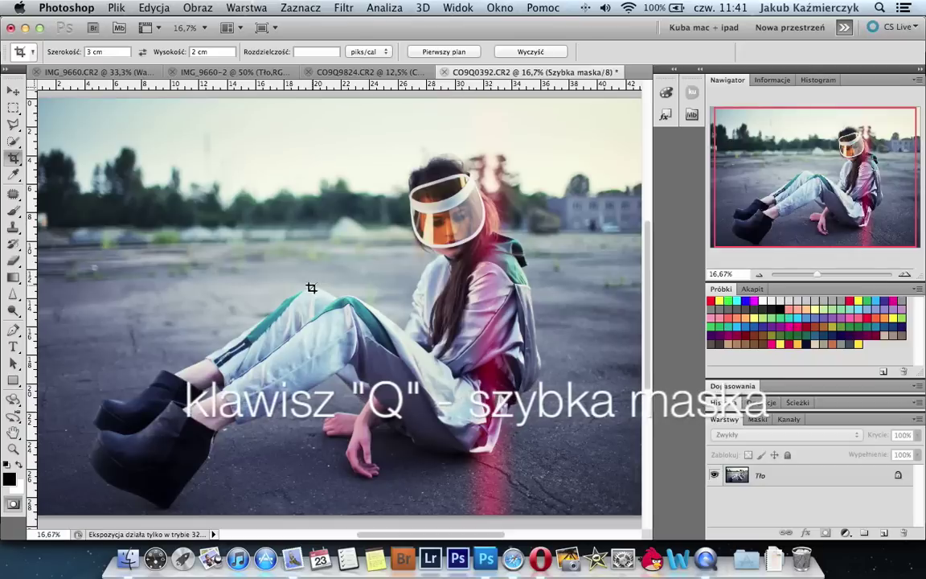
{"action": "key", "text": "q"}
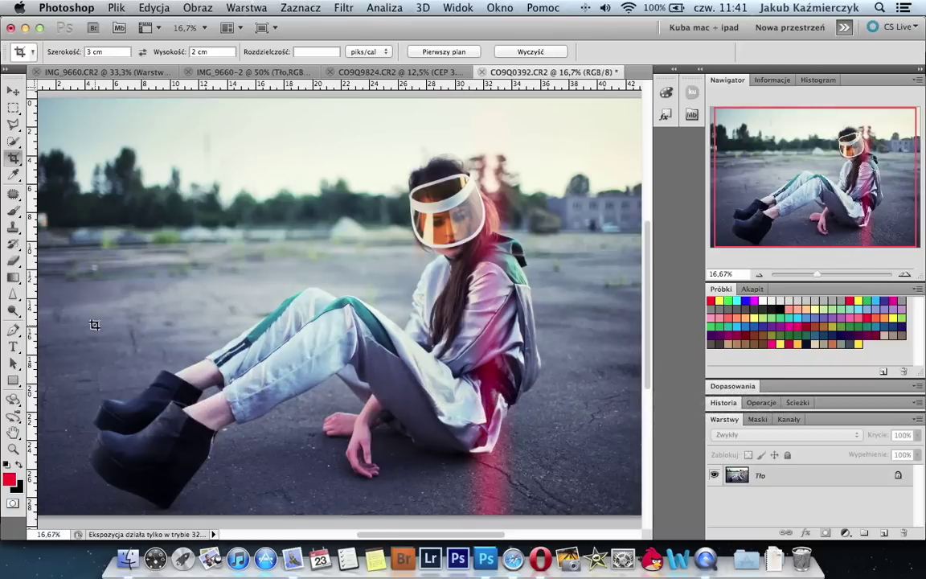
{"action": "key", "text": "q"}
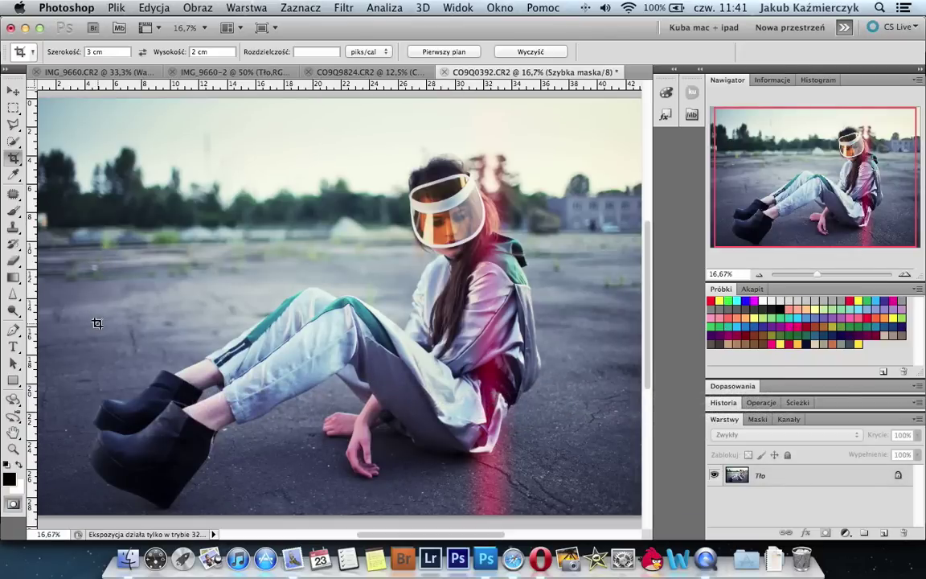
{"action": "key", "text": "b"}
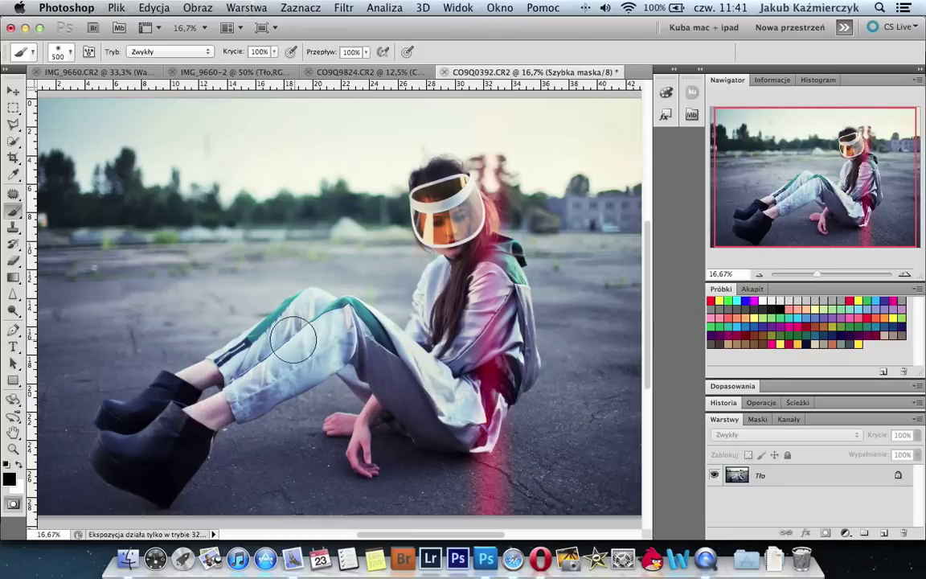
{"action": "mouse_move", "coordinate": [443, 215]}
{"action": "left_mouse_down"}
{"action": "mouse_move", "coordinate": [519, 222]}
{"action": "mouse_move", "coordinate": [523, 277]}
{"action": "left_mouse_up"}
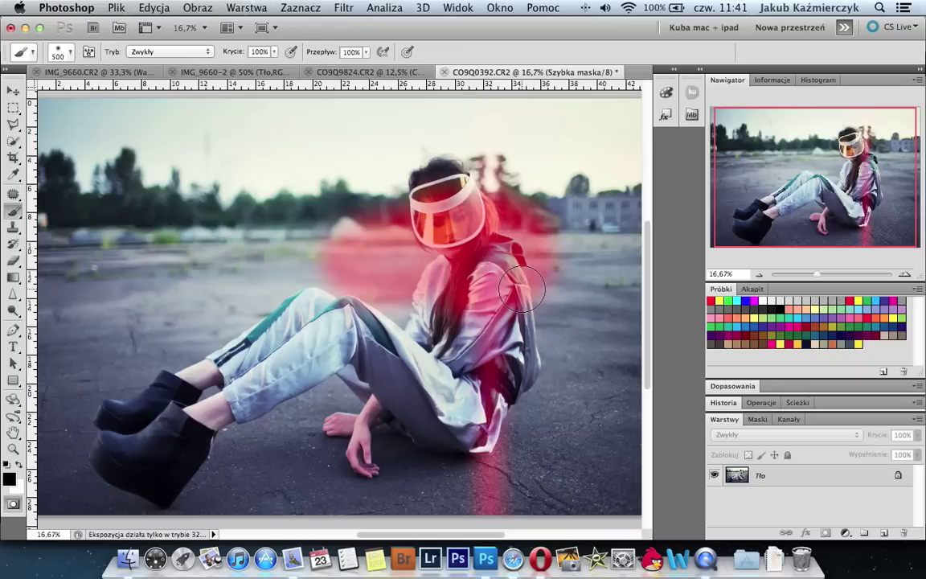
{"action": "key", "text": "q"}
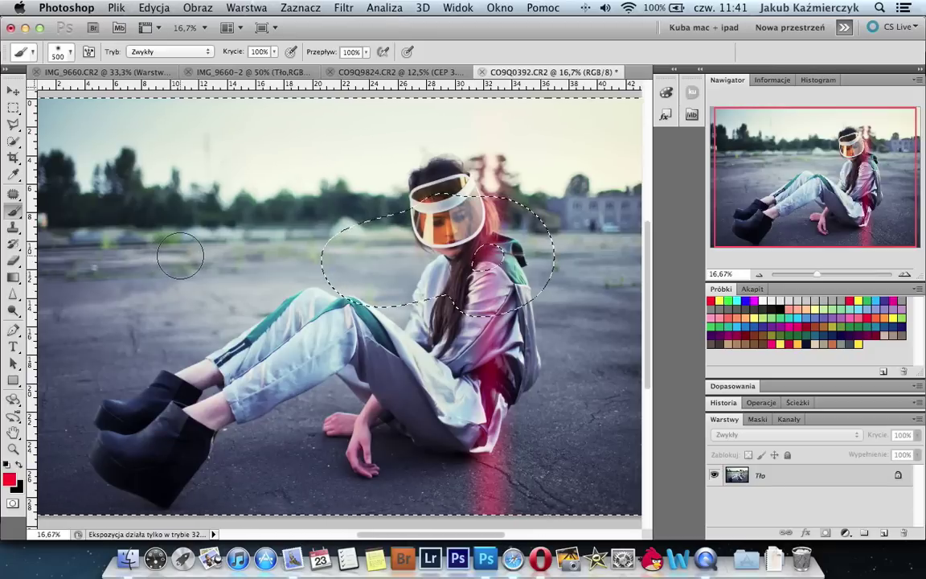
Step: Drop the head selection and switch from Quick Selection to the Magic Wand
{"action": "key", "text": "ctrl+d"}
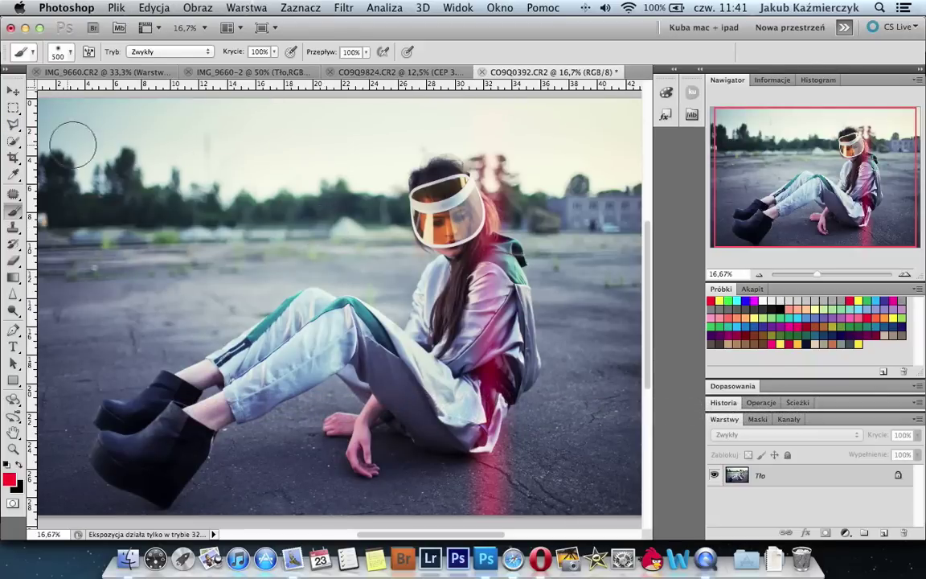
{"action": "key", "text": "w"}
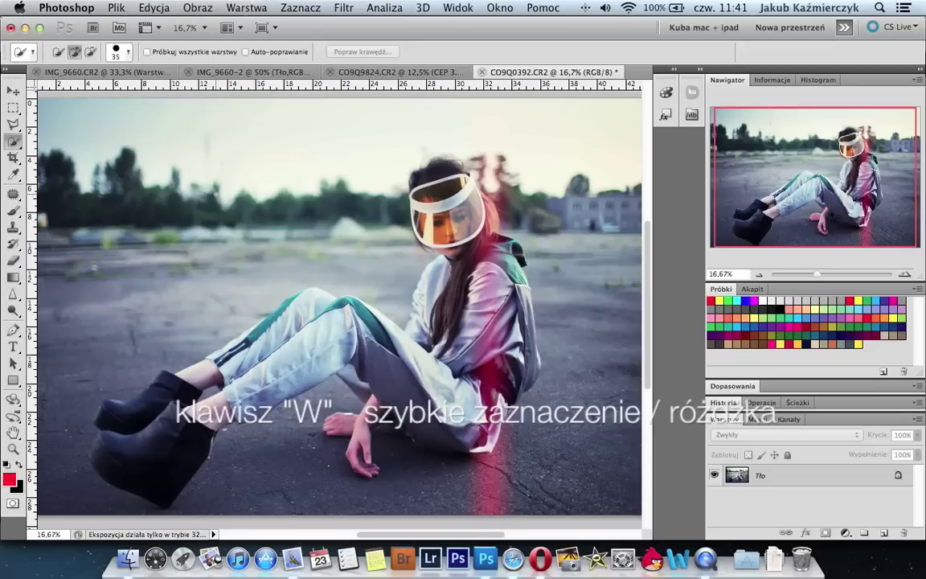
{"action": "left_click", "coordinate": [17, 143]}
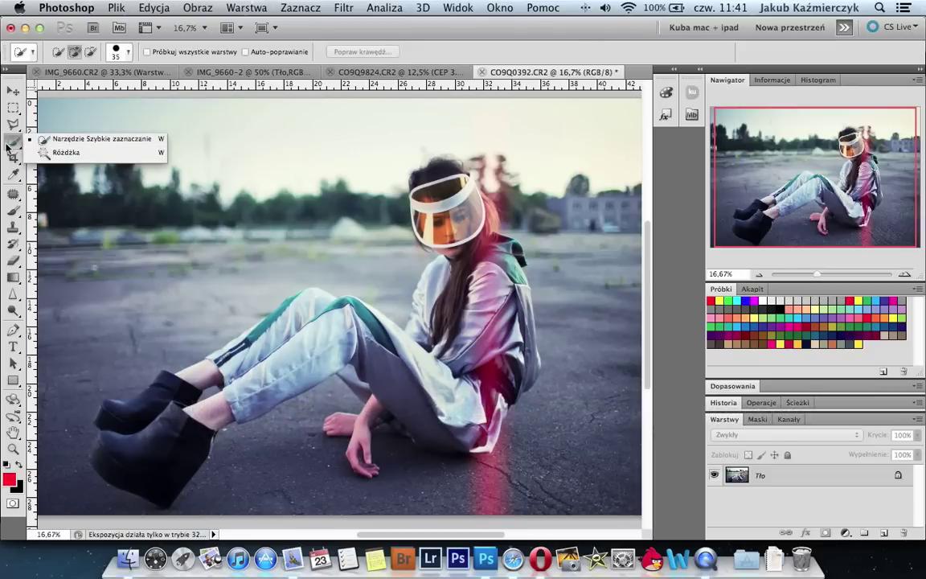
{"action": "left_click", "coordinate": [70, 142]}
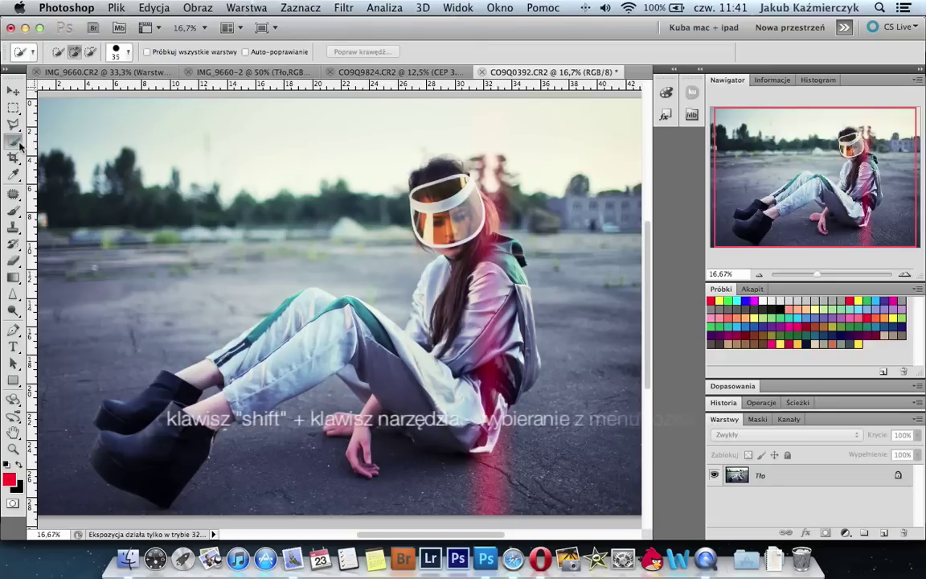
{"action": "key", "text": "shift+w"}
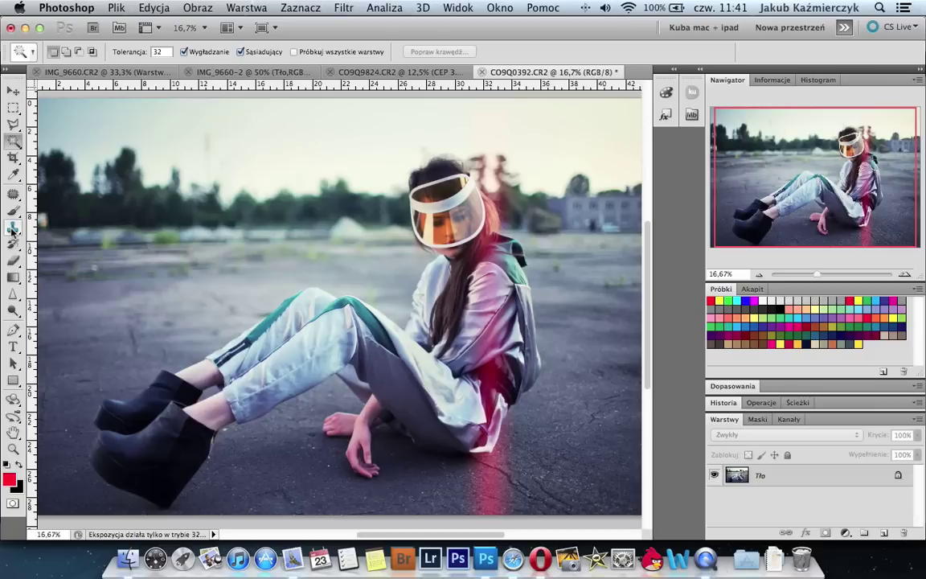
Step: Browse the stamp tool variants in the toolbox, keeping the Clone Stamp selected
{"action": "left_click_drag", "start_coordinate": [12, 229], "coordinate": [46, 238]}
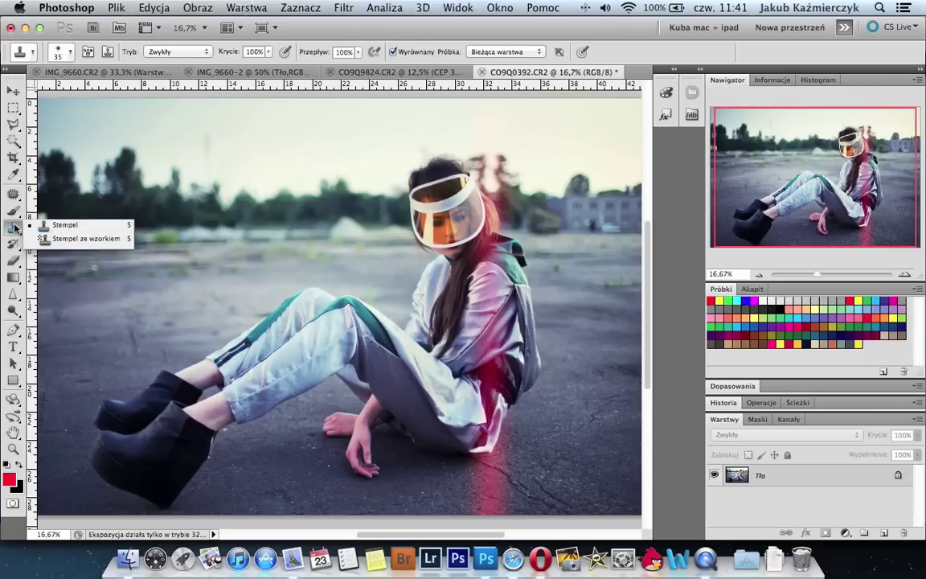
{"action": "left_click_drag", "start_coordinate": [46, 238], "coordinate": [29, 233]}
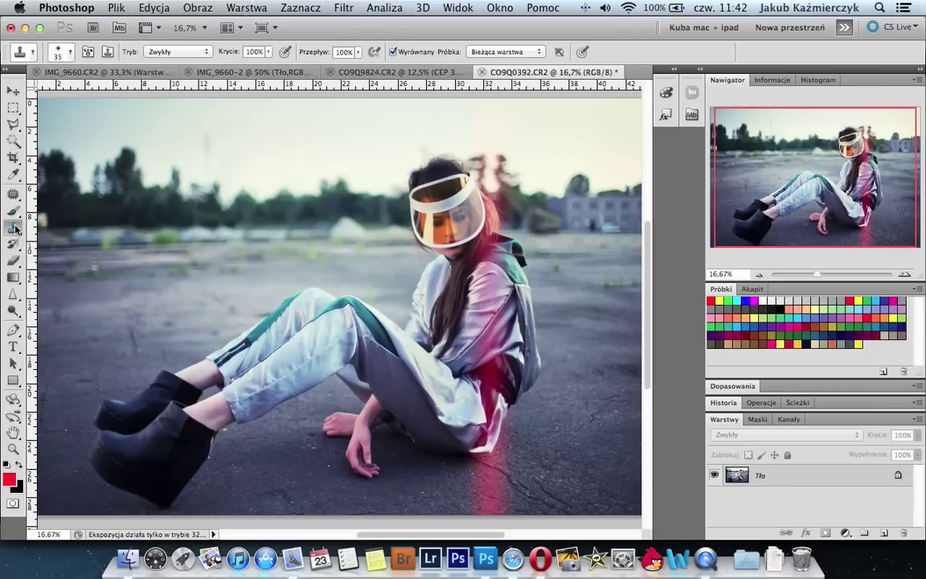
{"action": "left_click", "coordinate": [23, 229]}
{"action": "left_click", "coordinate": [13, 231]}
Step: Cycle through Crop and Slice, then switch to the Pattern Stamp with Shift+S
{"action": "key", "text": "c"}
{"action": "key", "text": "shift+c"}
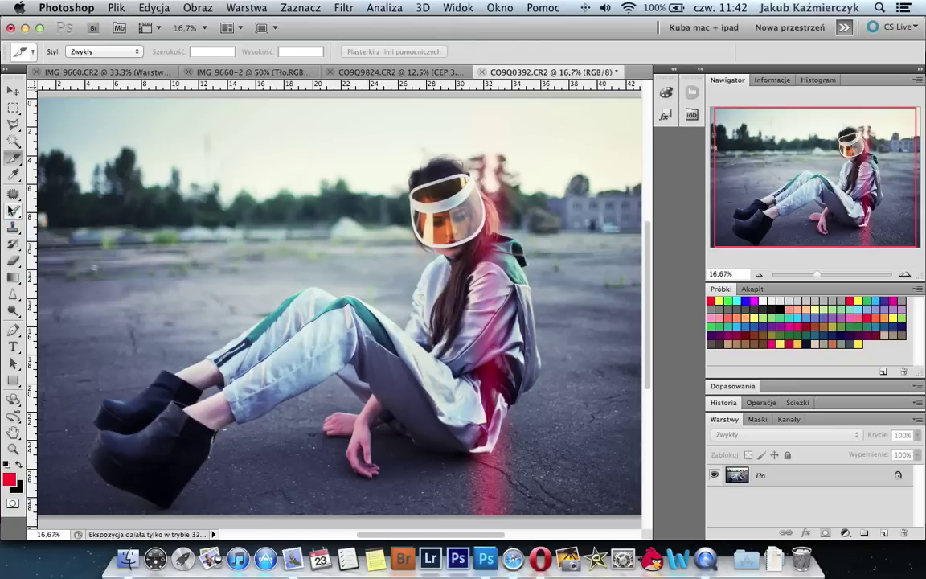
{"action": "key", "text": "s"}
{"action": "key", "text": "shift+s"}
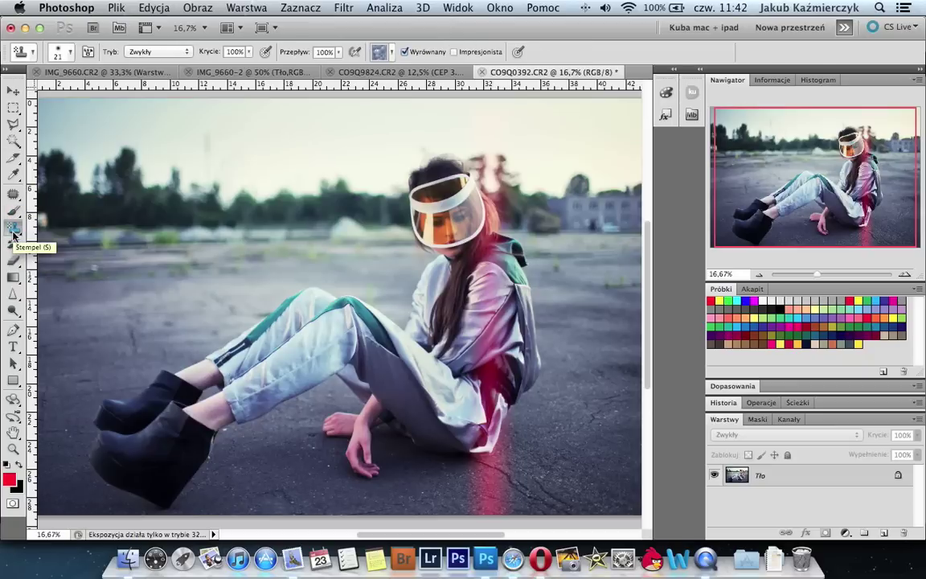
{"action": "left_click", "coordinate": [16, 231]}
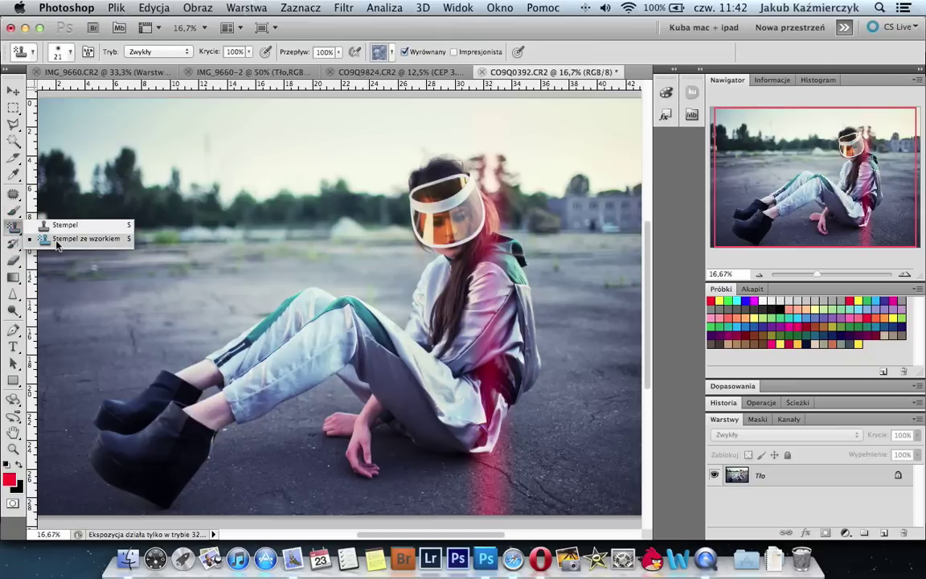
{"action": "left_click", "coordinate": [16, 232]}
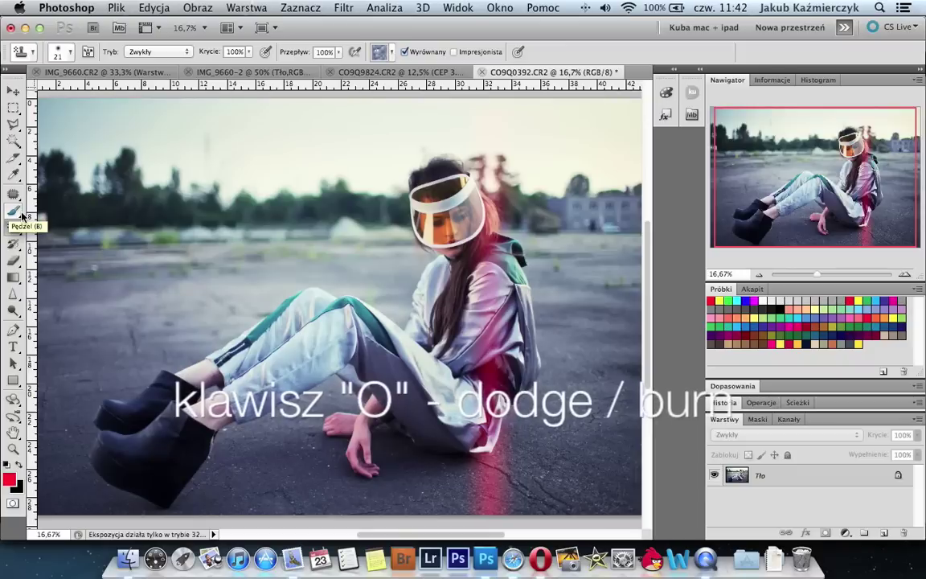
Step: Pick the Dodge tool and zoom in on the photo
{"action": "key", "text": "o"}
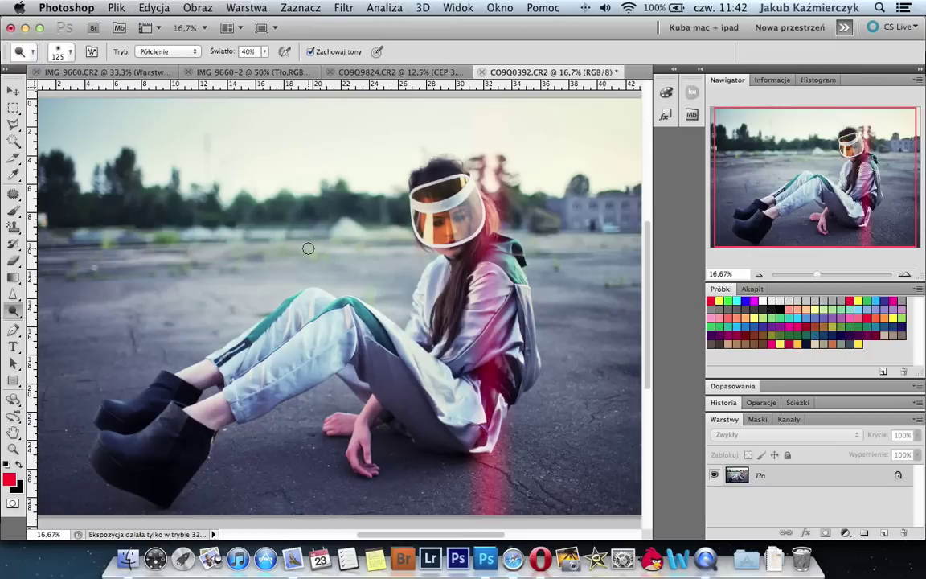
{"action": "key", "text": "z"}
{"action": "left_click", "coordinate": [308, 249]}
{"action": "key", "text": "o"}
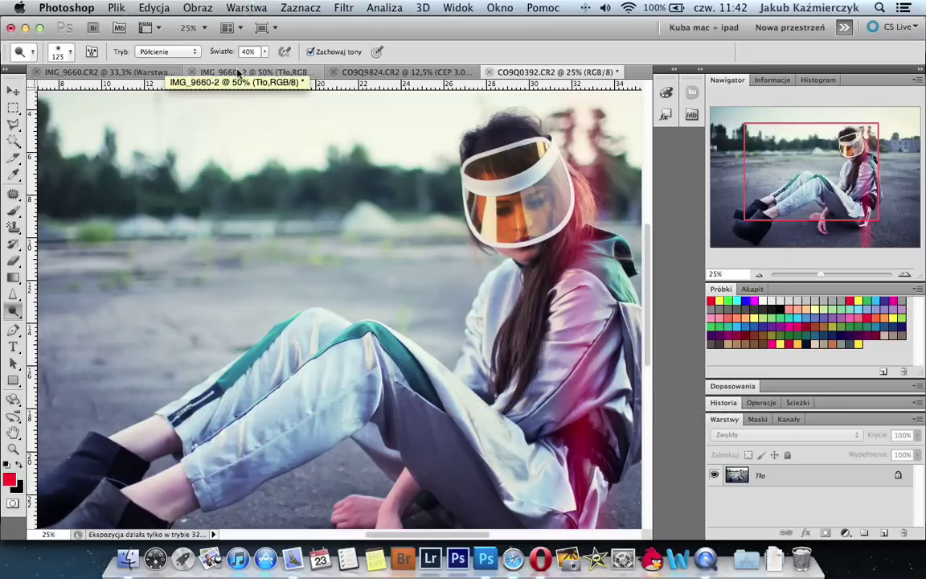
Step: Set the Dodge exposure to 20% and switch to the Patch tool
{"action": "key", "text": "1"}
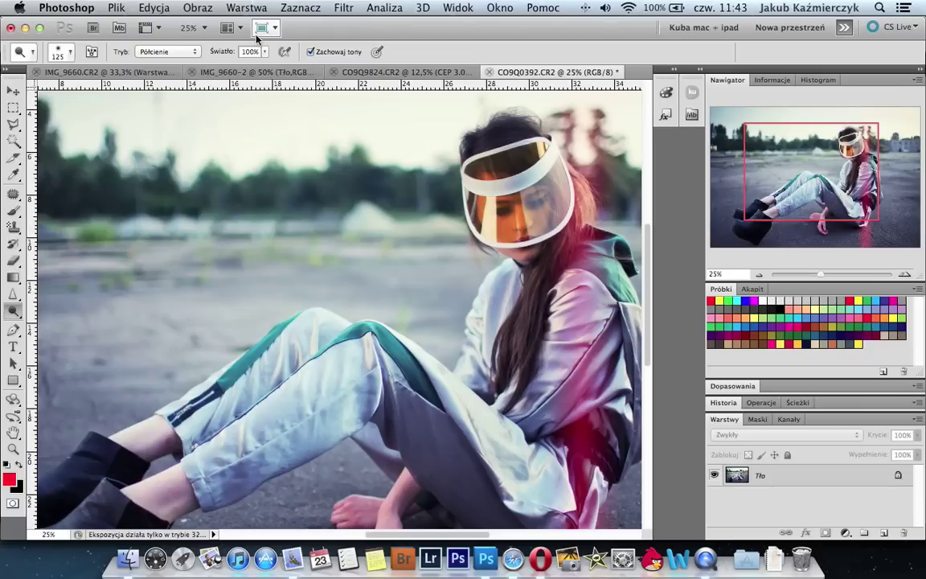
{"action": "left_click_drag", "start_coordinate": [269, 51], "coordinate": [251, 64]}
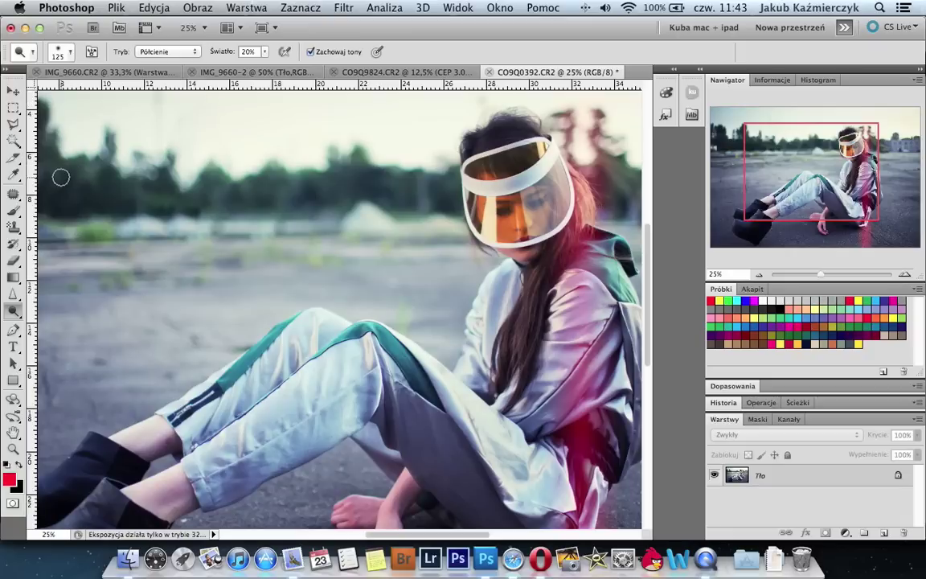
{"action": "key", "text": "j"}
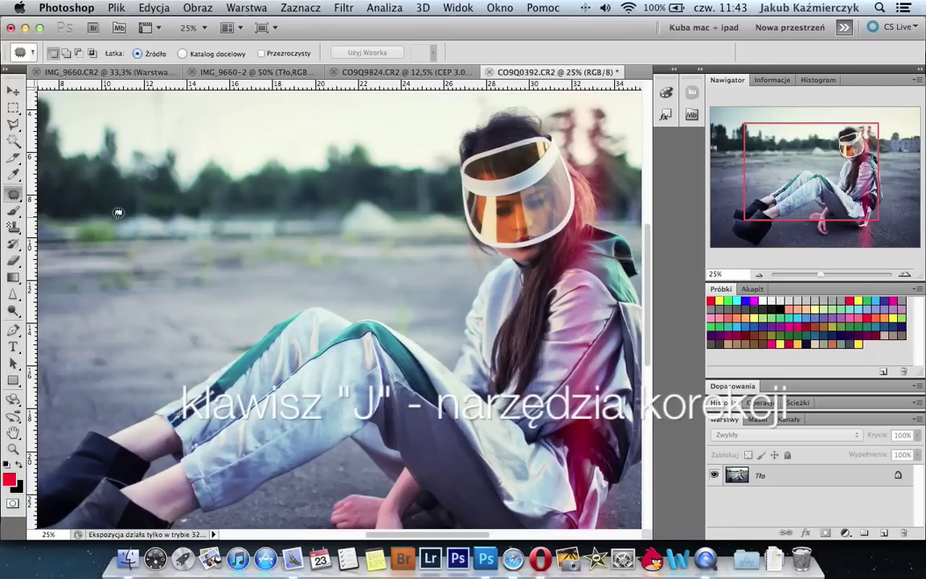
Step: Zoom out to the whole photo and cycle through Red Eye, Spot Healing and Healing Brush
{"action": "key", "text": "ctrl+minus"}
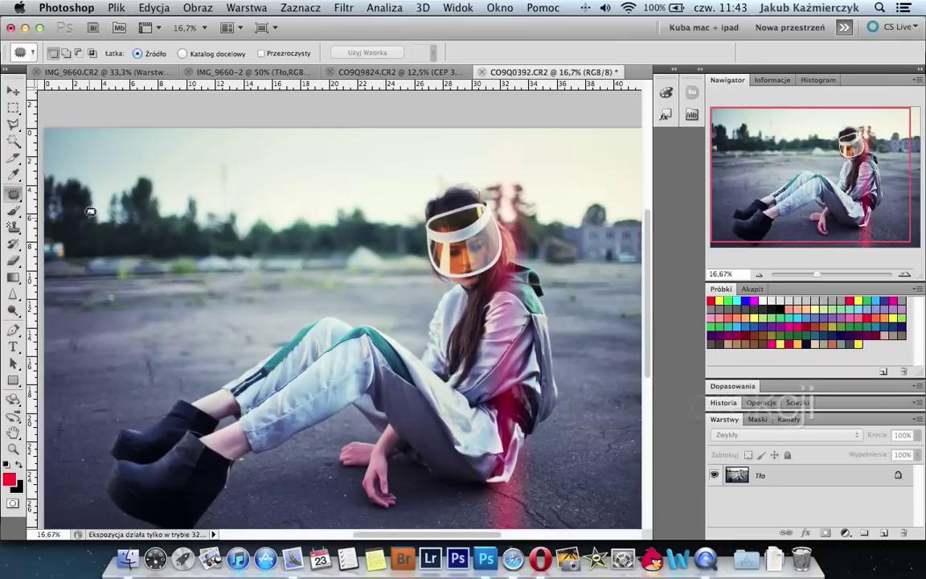
{"action": "key", "text": "shift+j"}
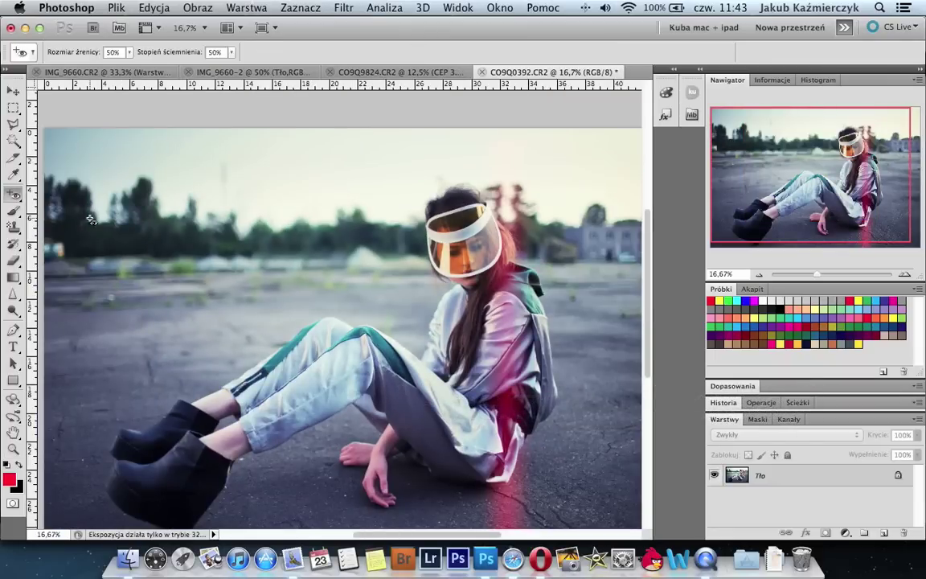
{"action": "right_click", "coordinate": [14, 194]}
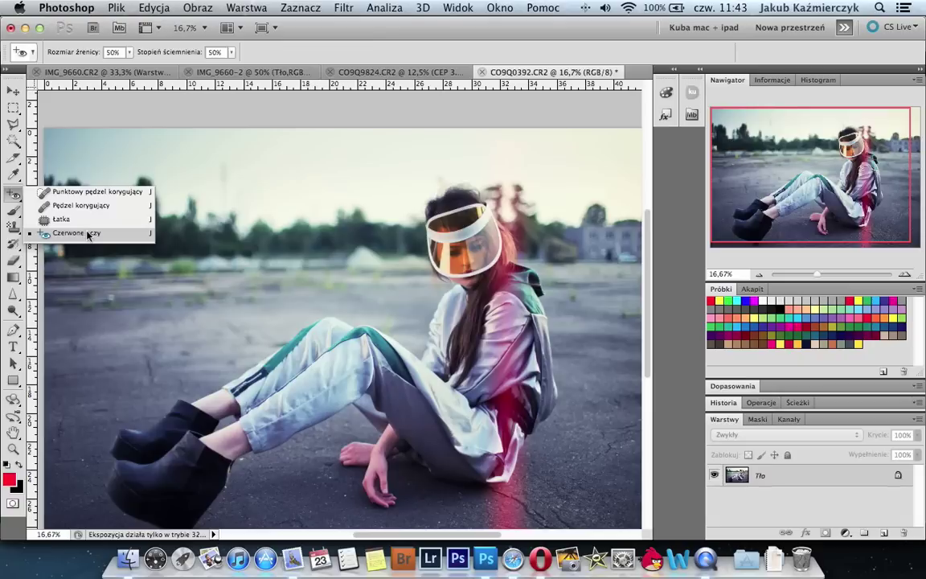
{"action": "key", "text": "shift+j"}
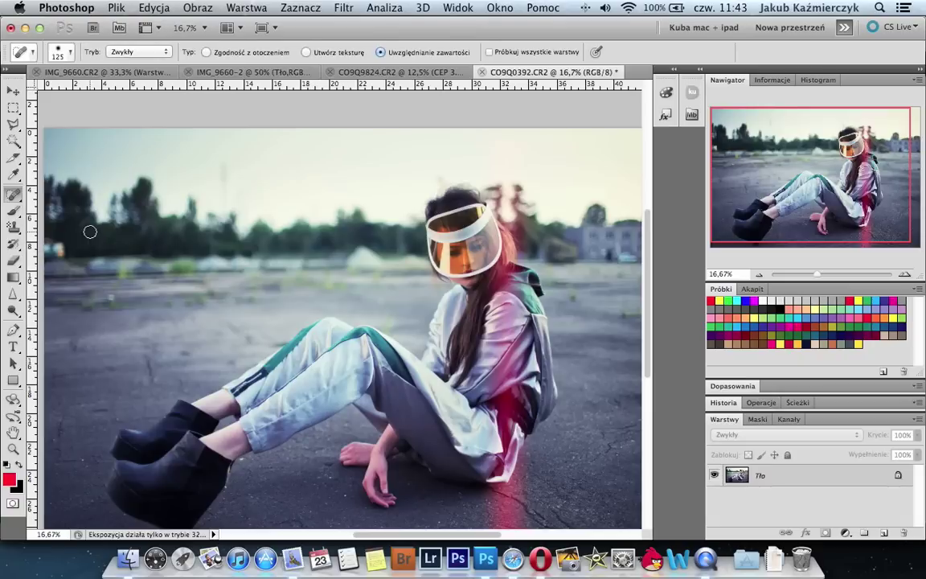
{"action": "key", "text": "shift+j"}
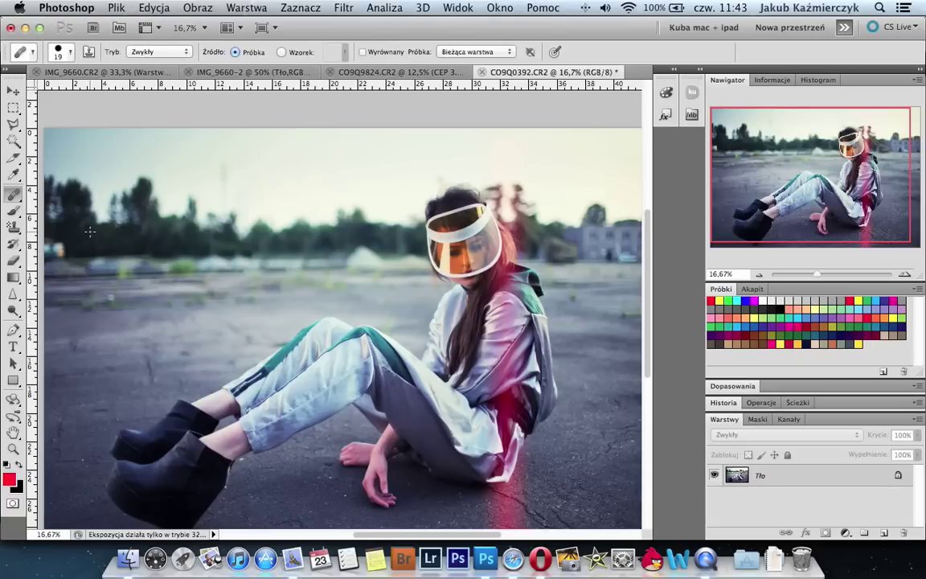
Step: Draw a trial red gradient stripe across the photo's left side, then undo it
{"action": "key", "text": "g"}
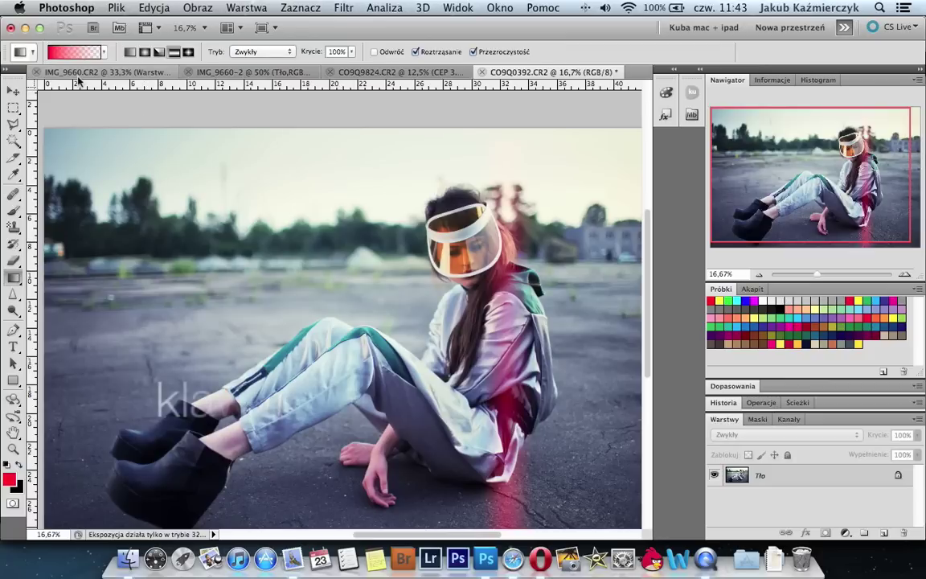
{"action": "left_click_drag", "start_coordinate": [151, 214], "coordinate": [186, 213]}
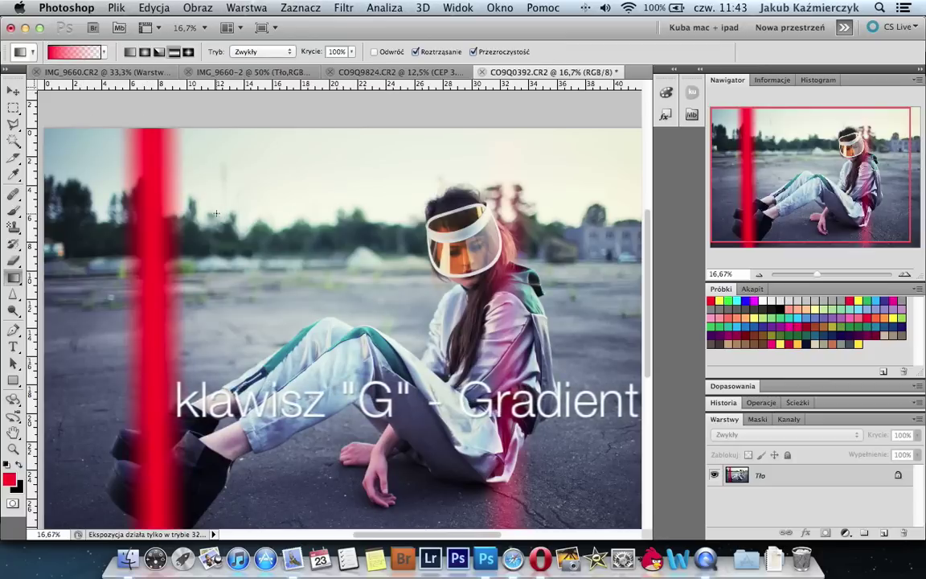
{"action": "key", "text": "ctrl+z"}
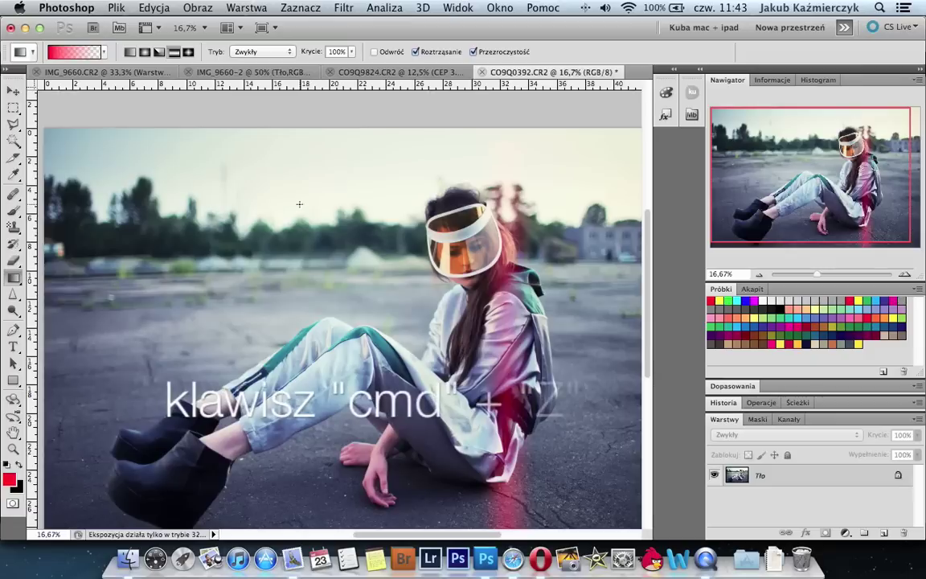
Step: Return to the Patch tool and outline a patch of trees and sky upper left
{"action": "key", "text": "j"}
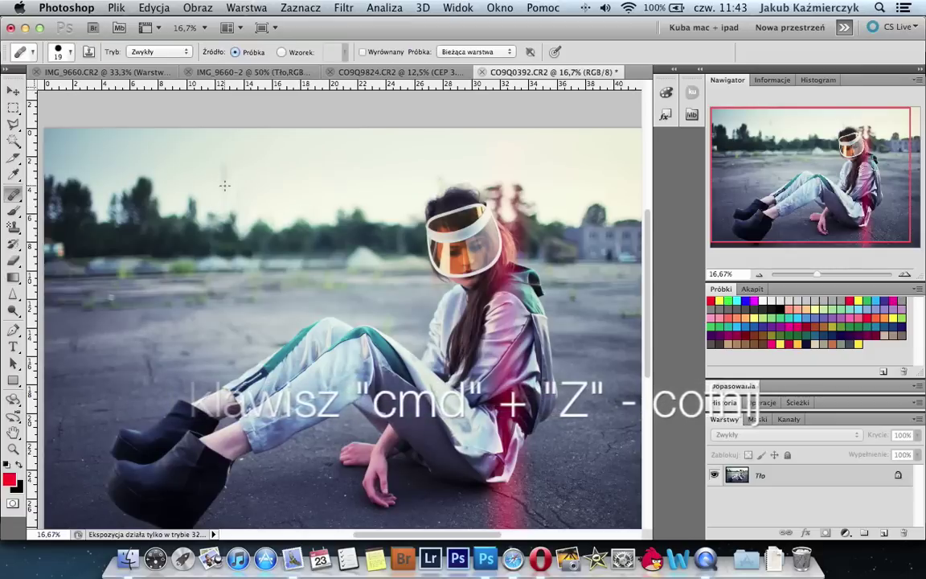
{"action": "key", "text": "shift+j"}
{"action": "mouse_move", "coordinate": [222, 162]}
{"action": "left_mouse_down"}
{"action": "mouse_move", "coordinate": [244, 230]}
{"action": "mouse_move", "coordinate": [231, 153]}
{"action": "mouse_move", "coordinate": [224, 161]}
{"action": "left_mouse_up"}
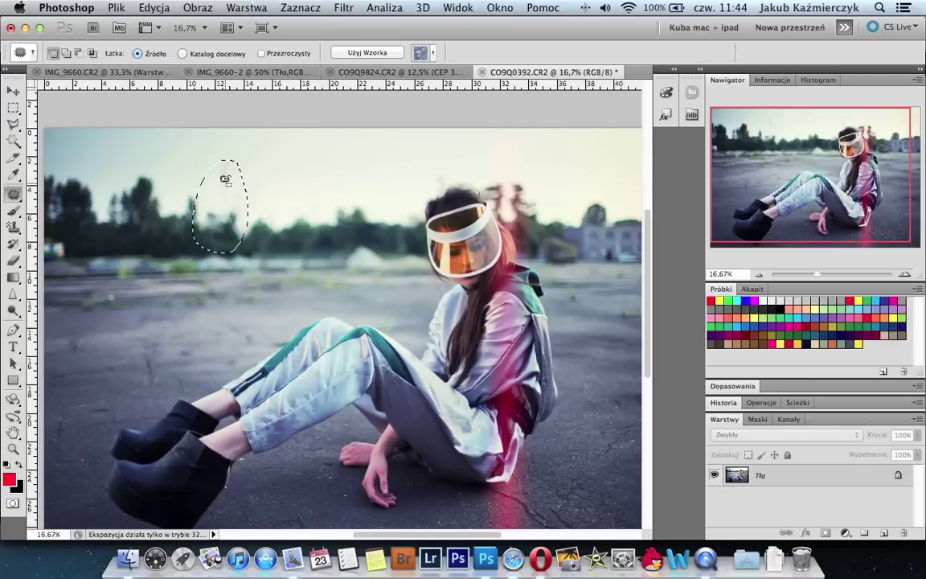
Step: Content-Aware fill the outlined treeline patch and deselect it
{"action": "key", "text": "shift+BackSpace"}
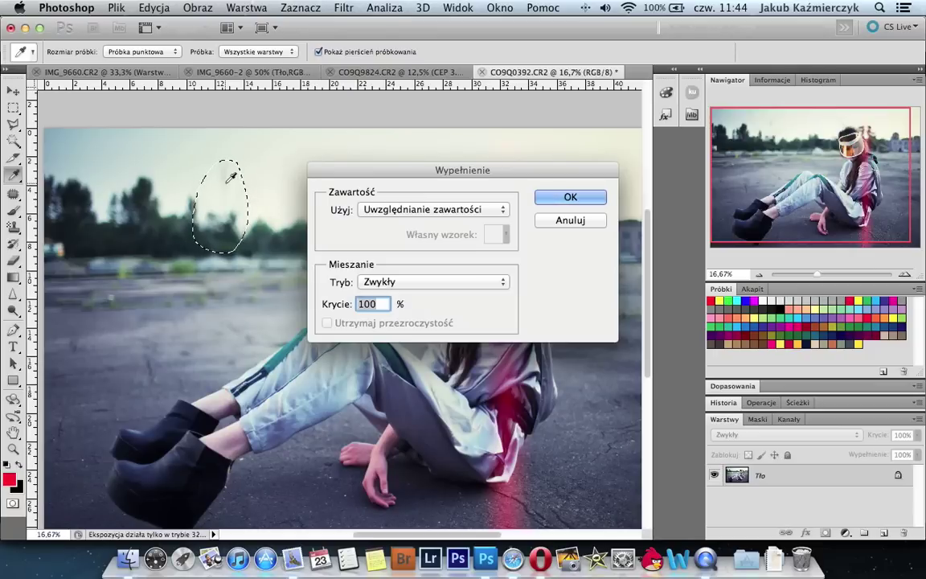
{"action": "key", "text": "Return"}
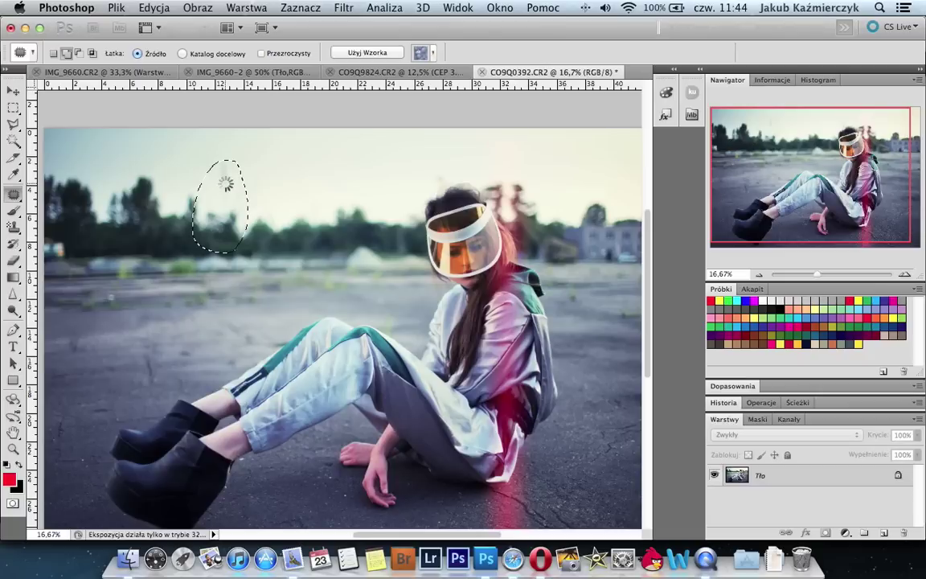
{"action": "key", "text": "super+d"}
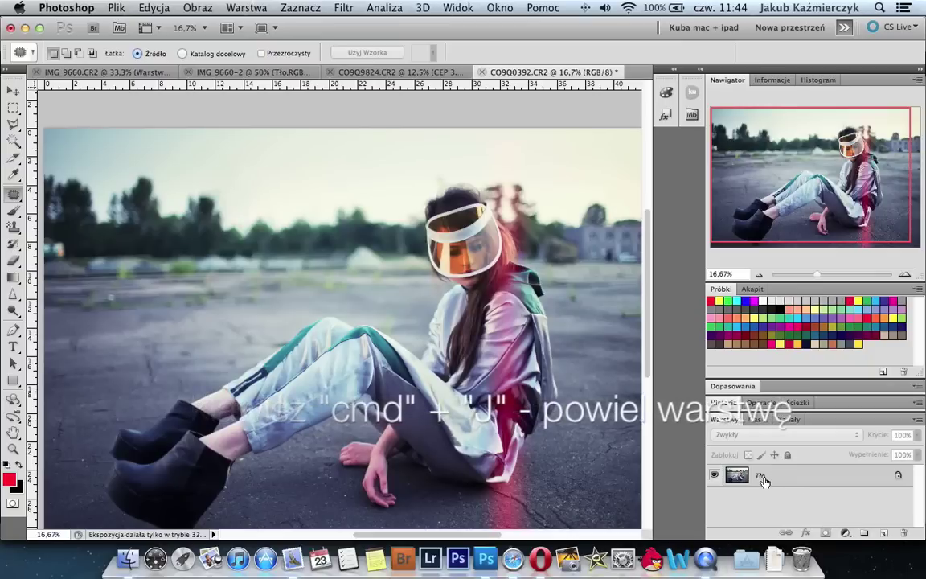
Step: Duplicate Tło as Warstwa 1 and give it a hide-all layer mask
{"action": "key", "text": "super+j"}
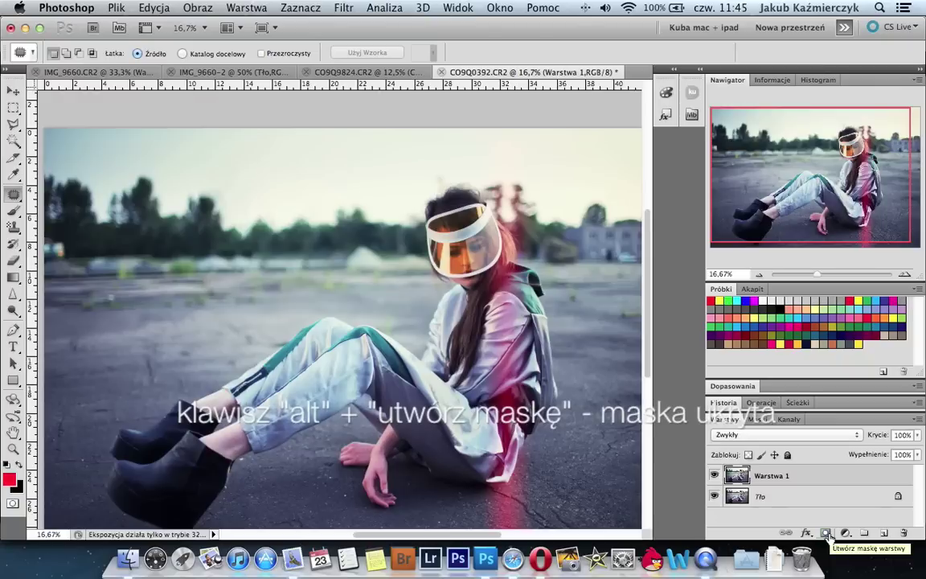
{"action": "left_click", "coordinate": [826, 533], "text": "alt"}
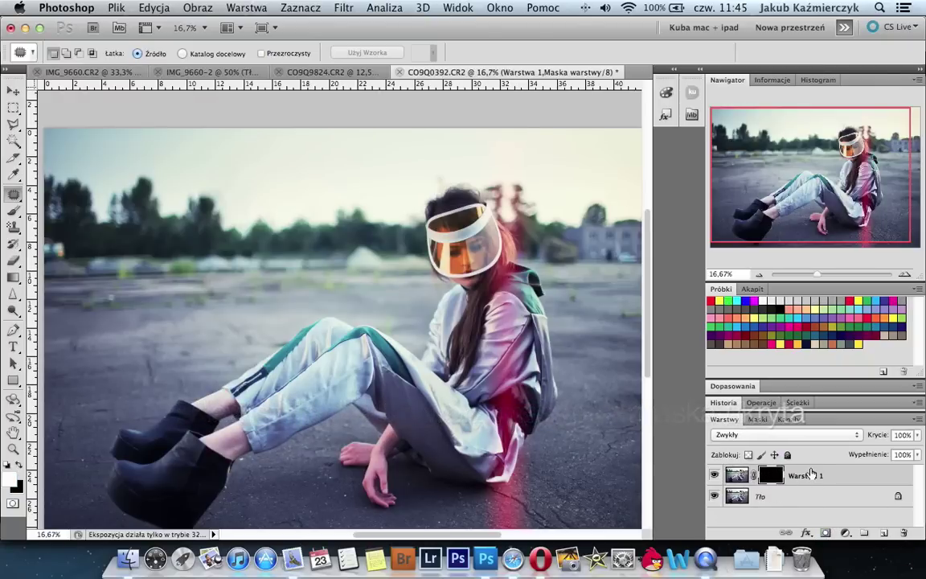
{"action": "key", "text": "BackSpace"}
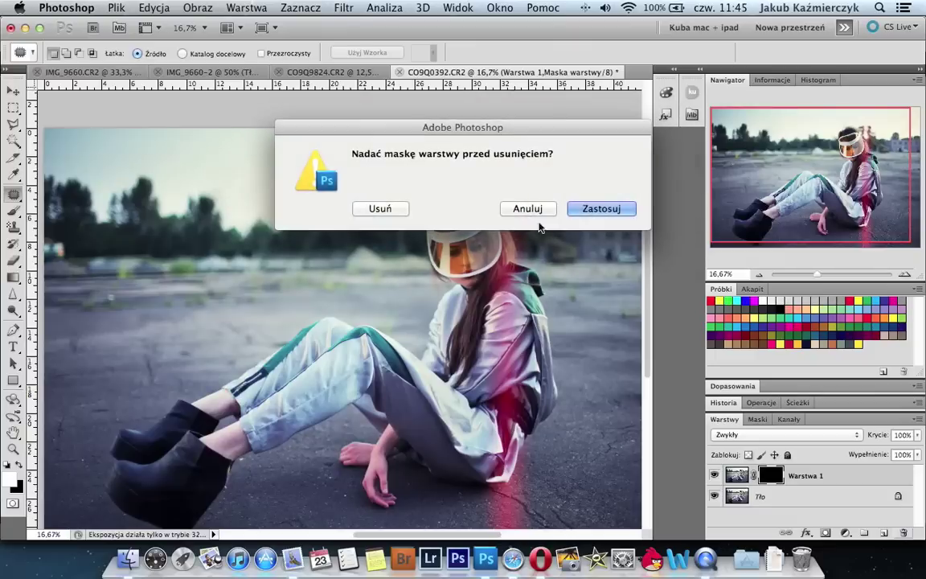
{"action": "left_click", "coordinate": [380, 208]}
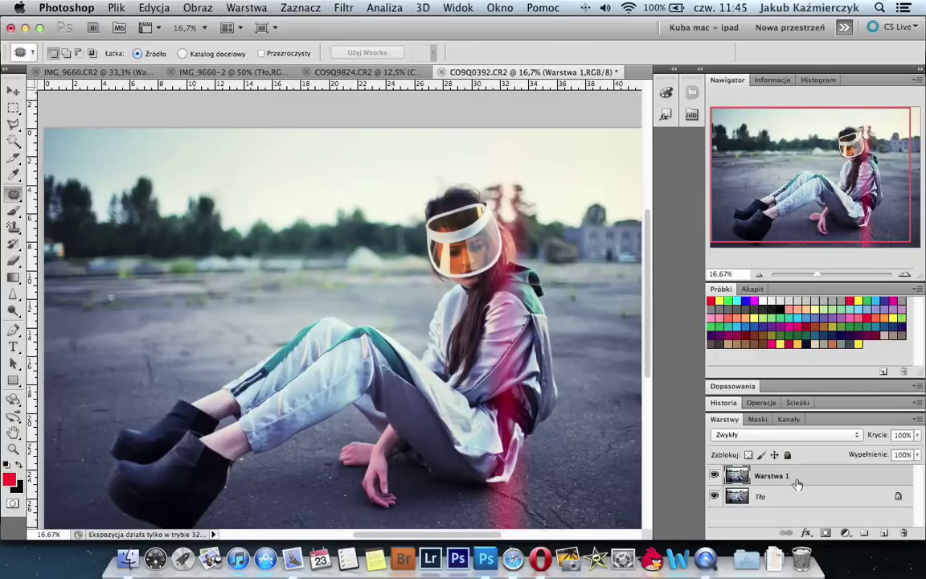
{"action": "left_click", "coordinate": [824, 533]}
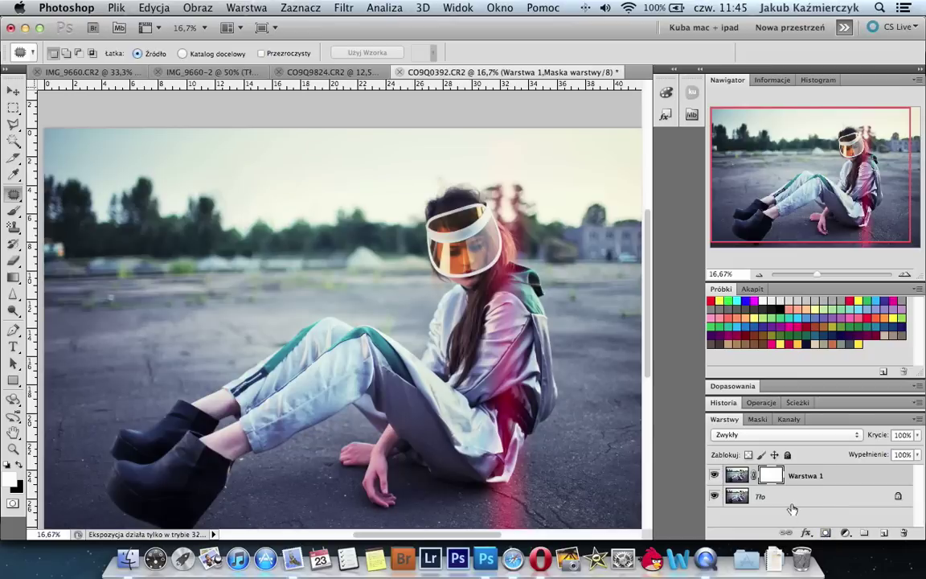
{"action": "key", "text": "super+i"}
{"action": "key", "text": "Delete"}
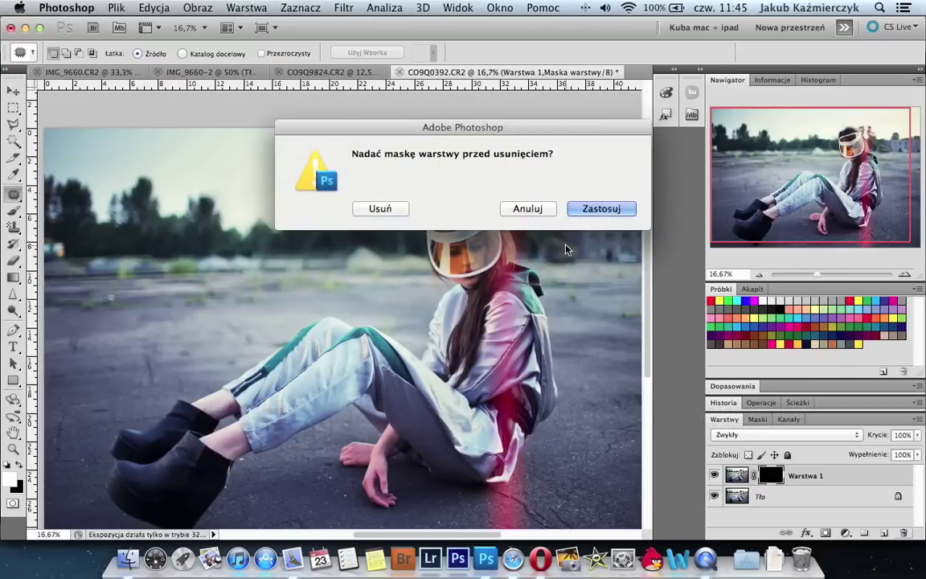
{"action": "key", "text": "Return"}
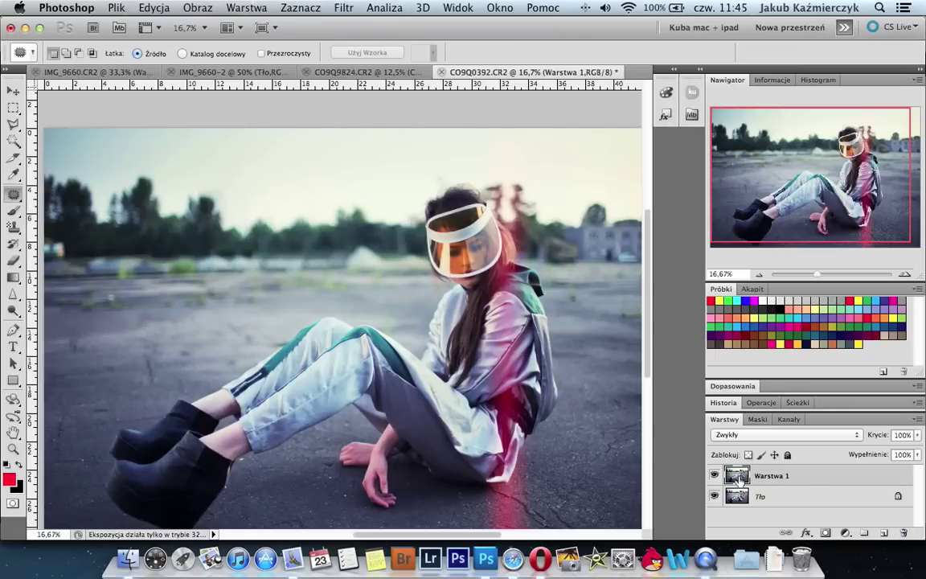
{"action": "key", "text": "super+i"}
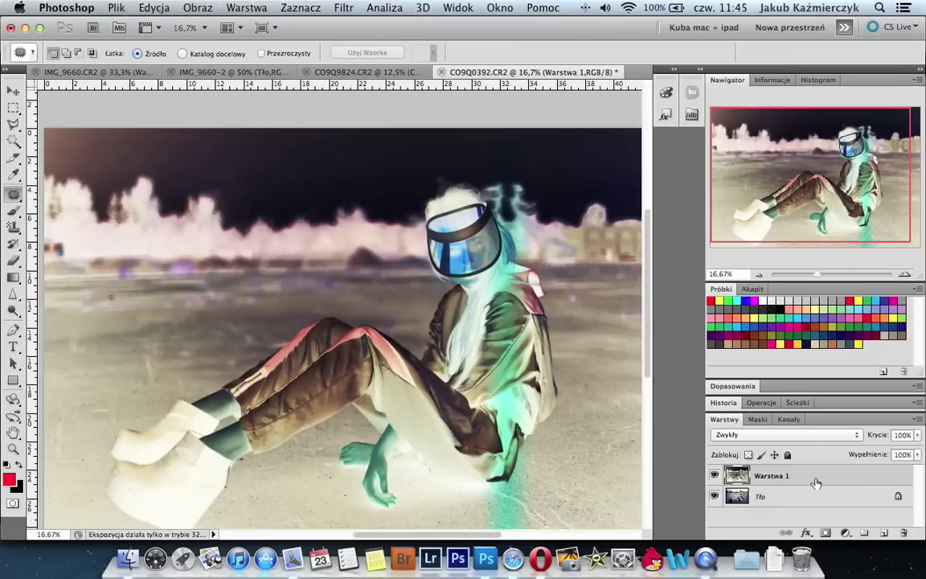
{"action": "key", "text": "super+i"}
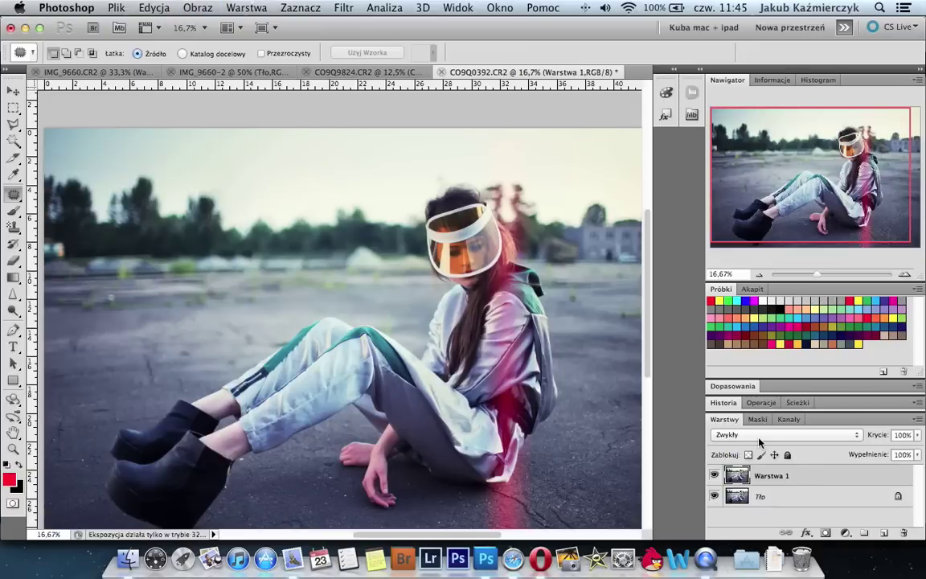